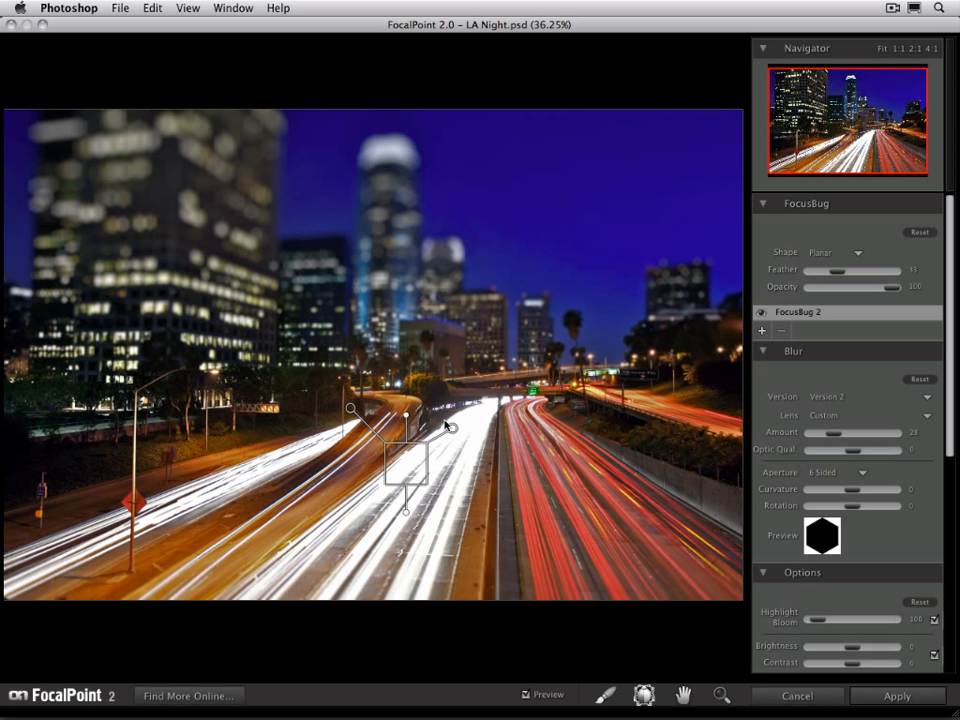
- Reposition the planar FocusBug lower on the highway, adjust its focus area, and set its Feather to 25
drag(404, 460, 393, 465)
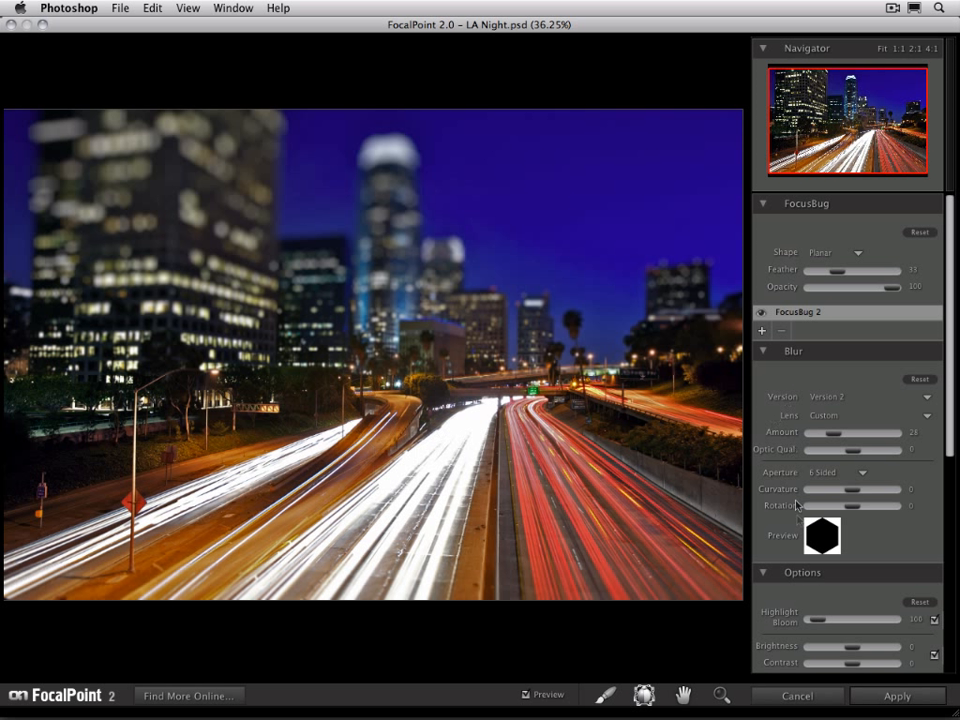
drag(395, 465, 396, 488)
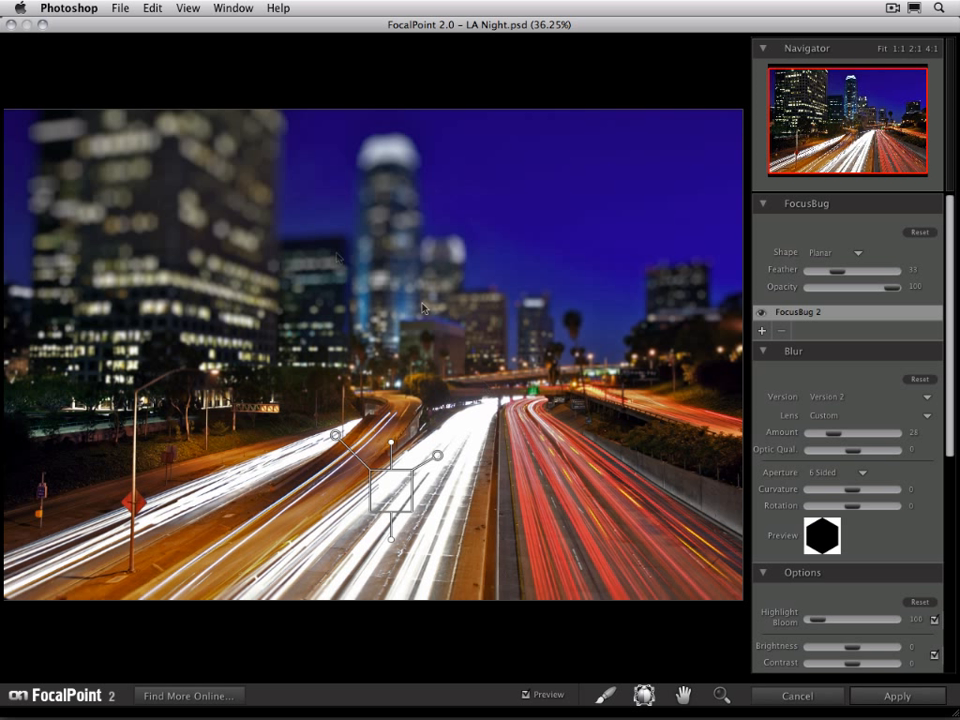
drag(390, 443, 390, 452)
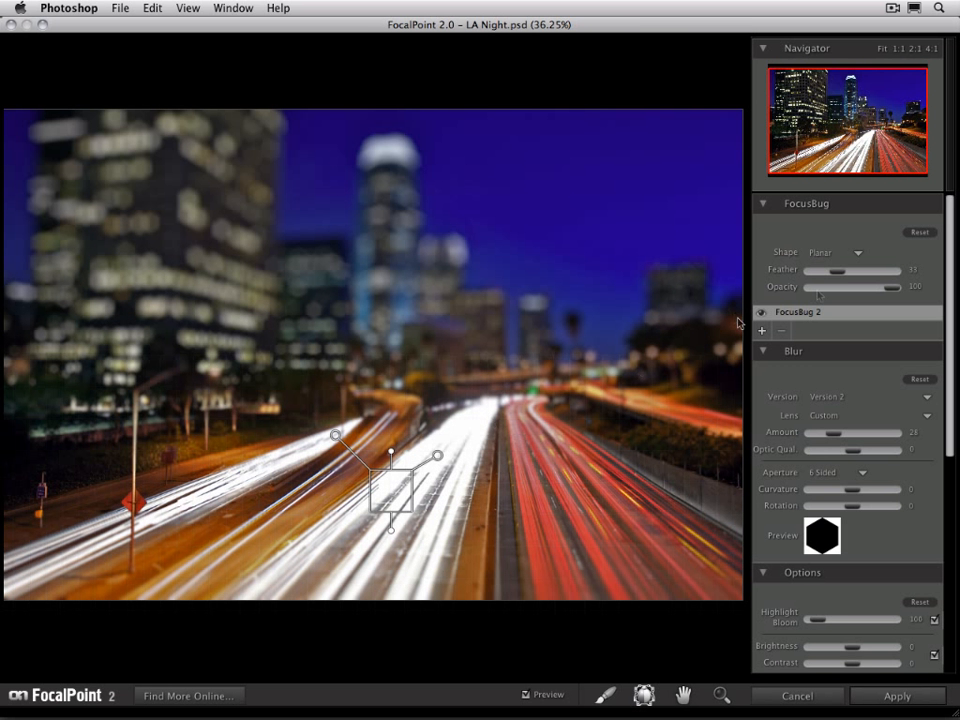
click(830, 274)
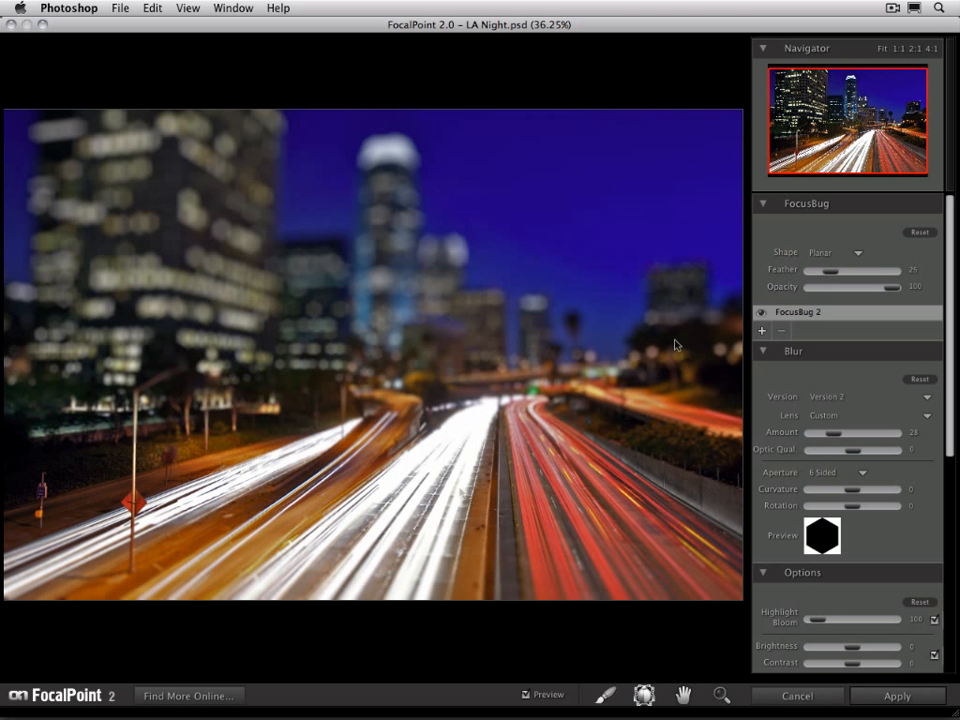
mouse_move(392, 514)
mouse_down()
mouse_move(398, 507)
mouse_move(392, 548)
mouse_move(393, 522)
mouse_up()
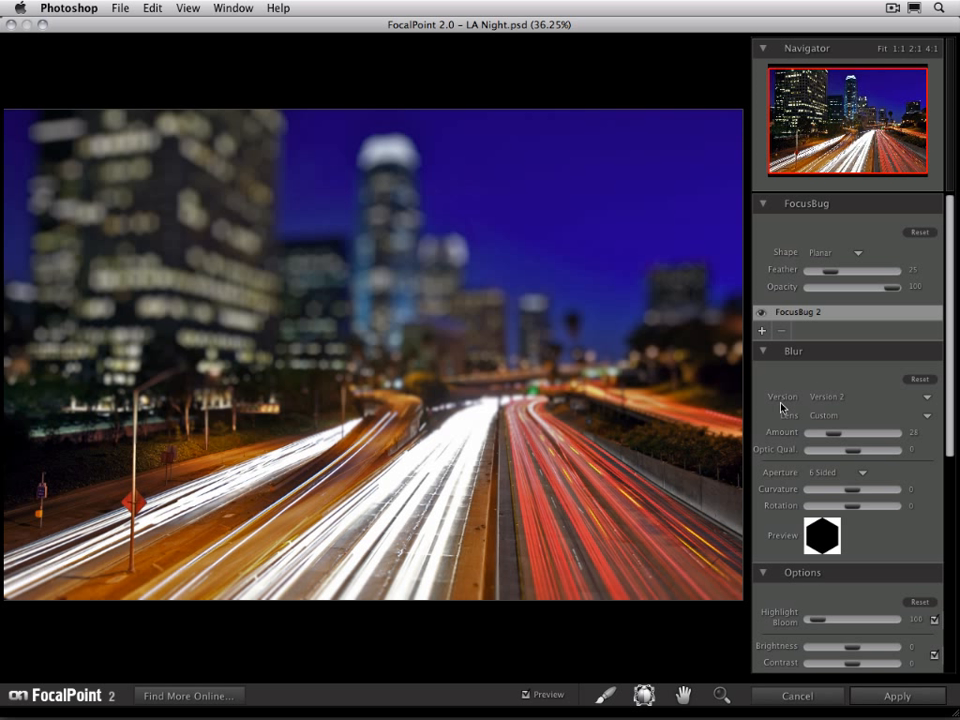
- Try the Version 1 blur with Amount 99 and Motion 98, and return to Version 2
click(829, 398)
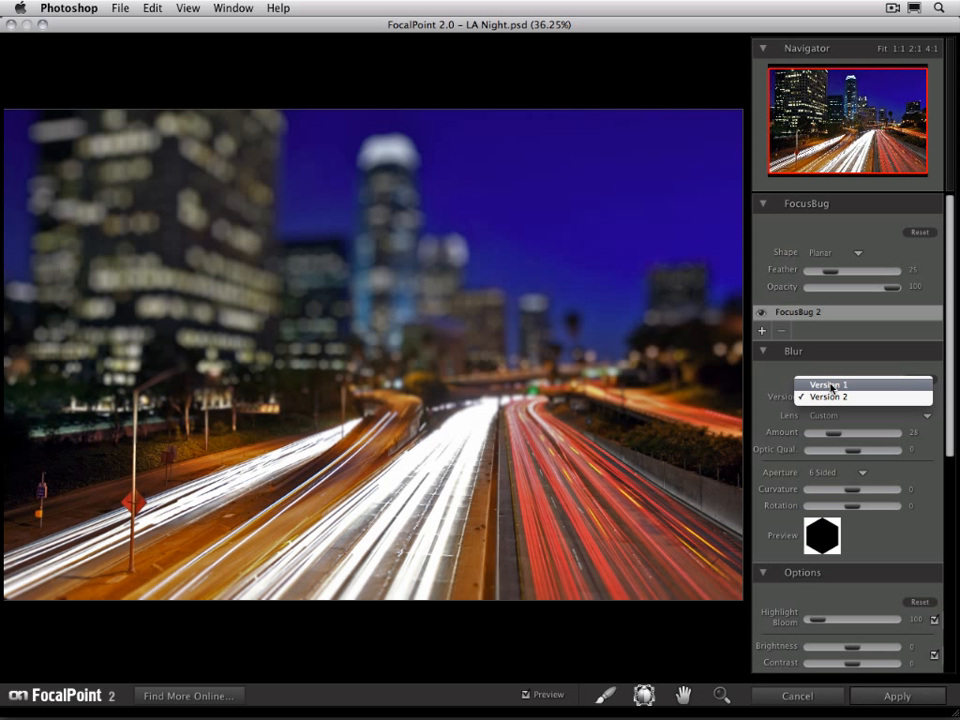
click(830, 385)
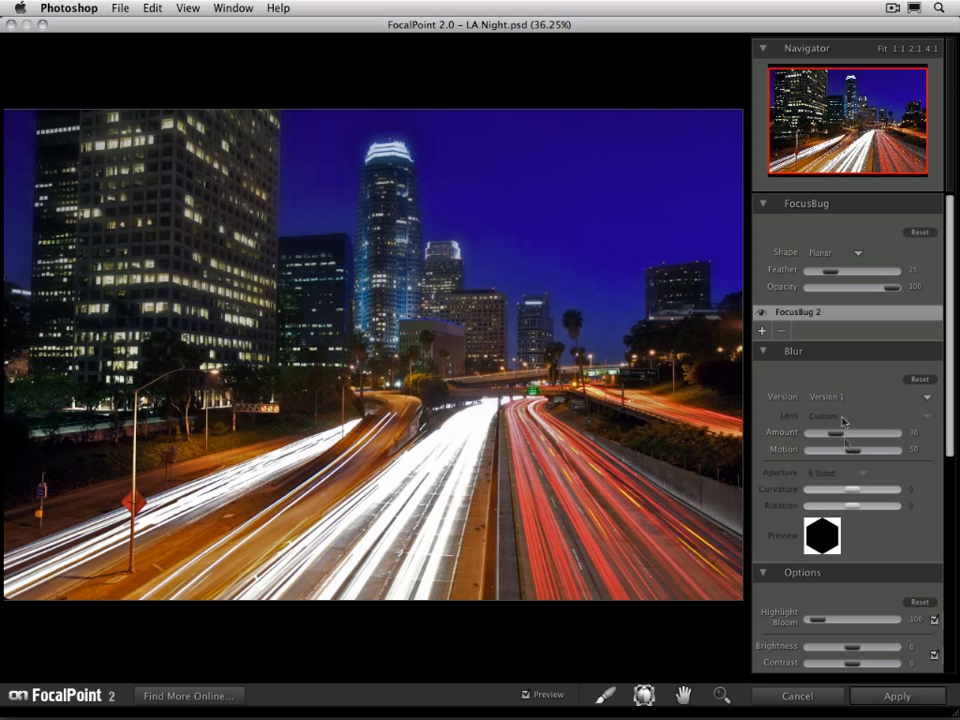
drag(835, 437, 894, 433)
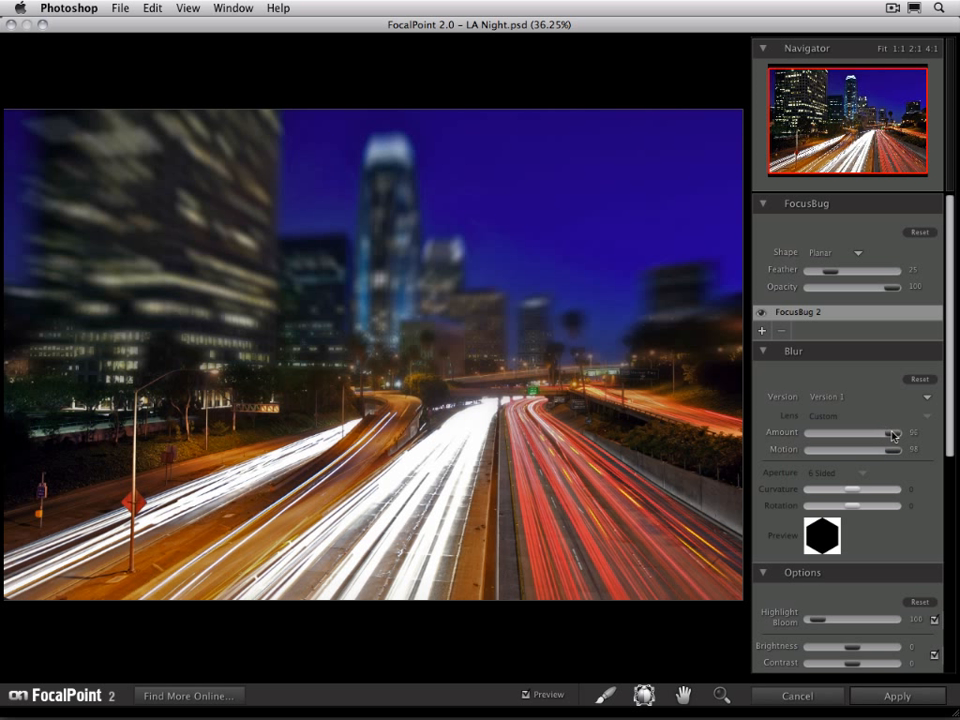
click(824, 401)
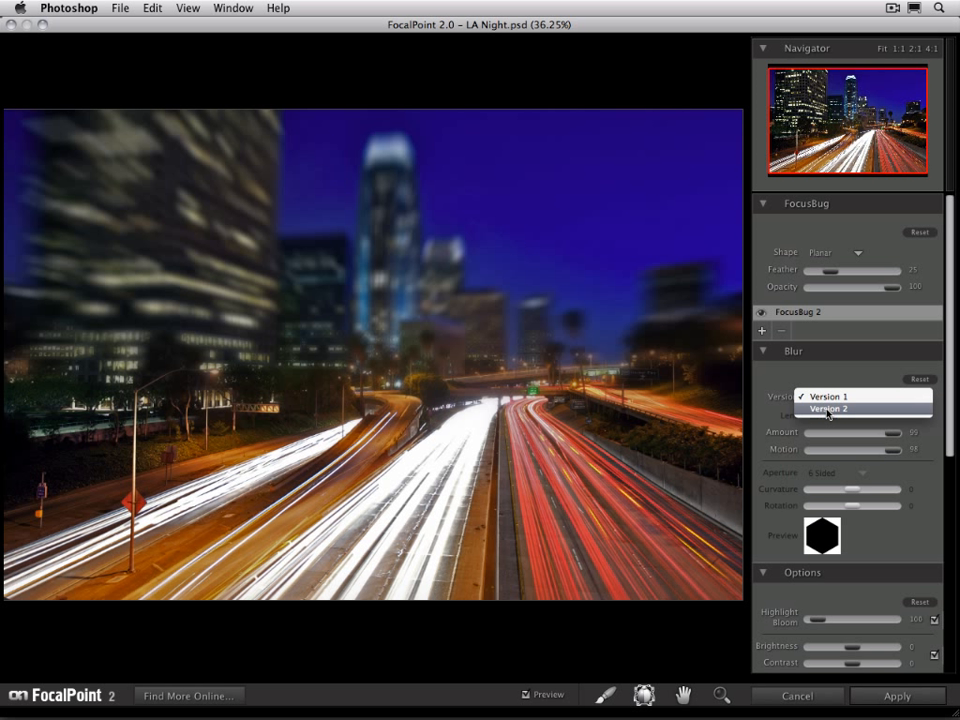
click(827, 410)
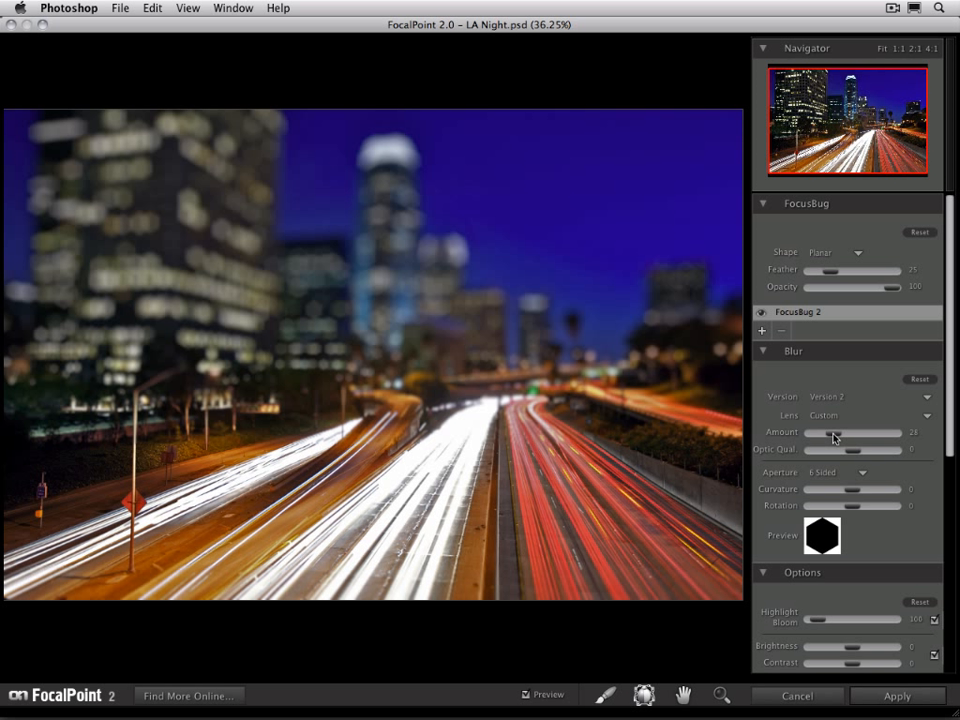
- Try blur Amounts of 9, 83 and 29, and set the Amount to 49
drag(834, 437, 817, 438)
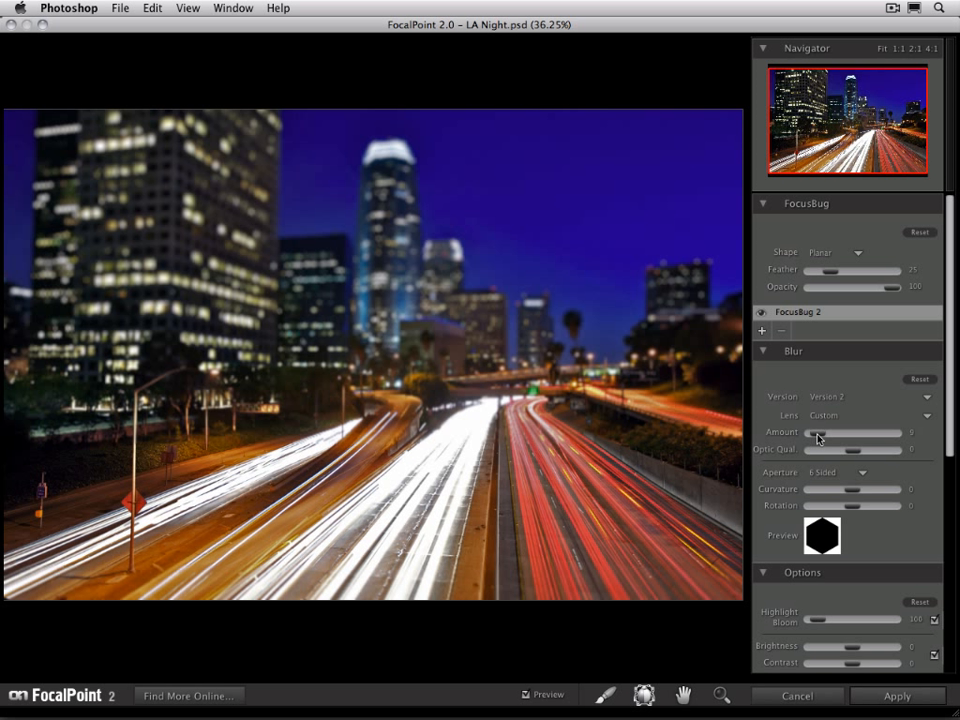
mouse_move(407, 369)
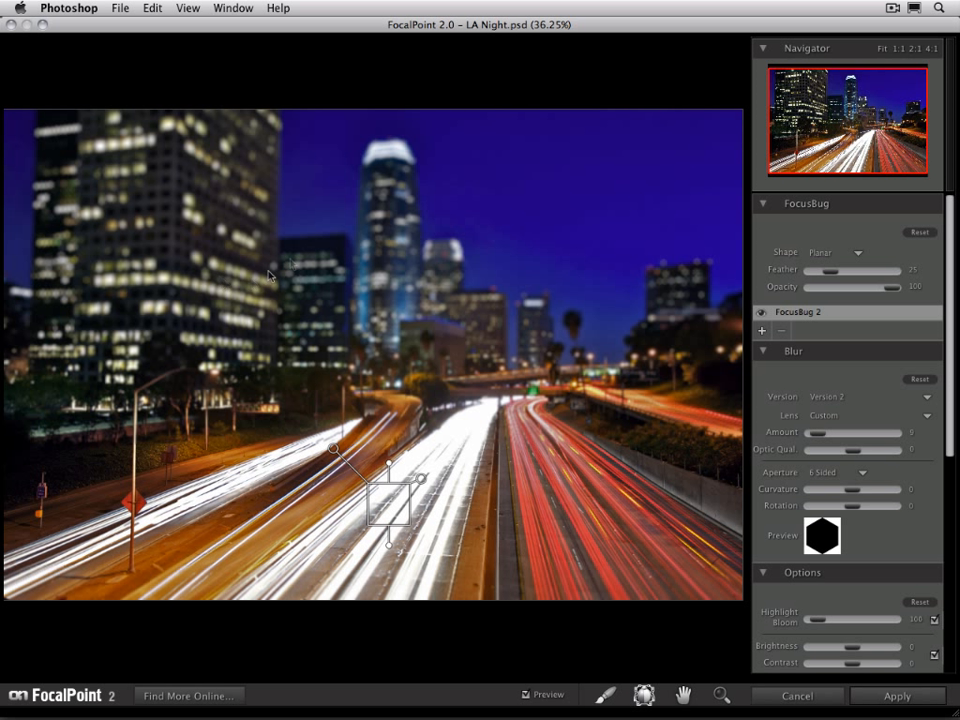
drag(826, 437, 865, 437)
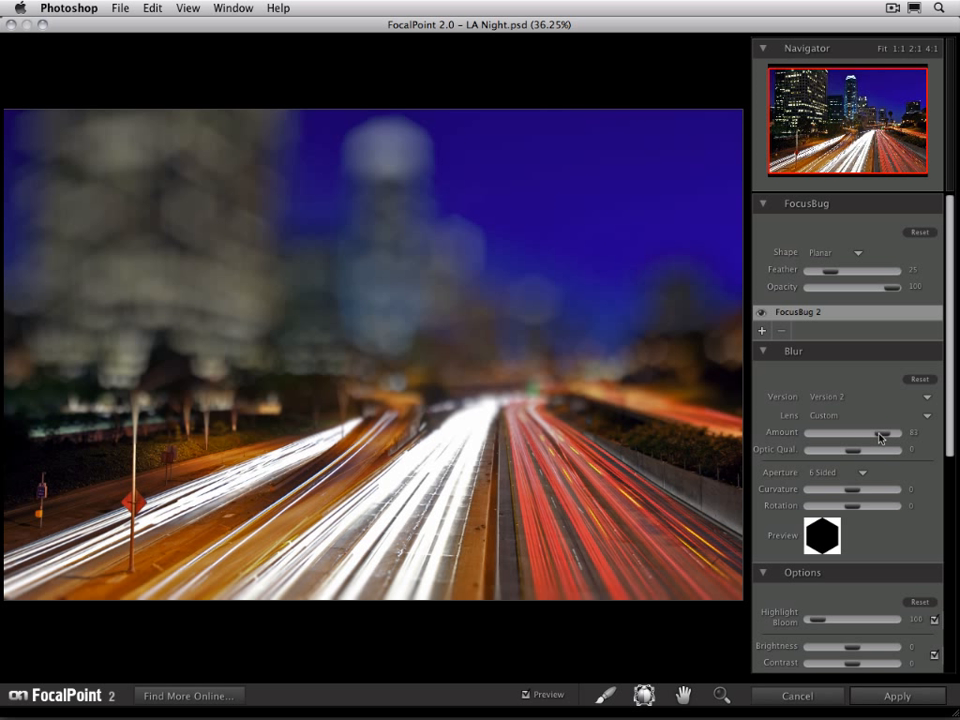
drag(880, 437, 837, 437)
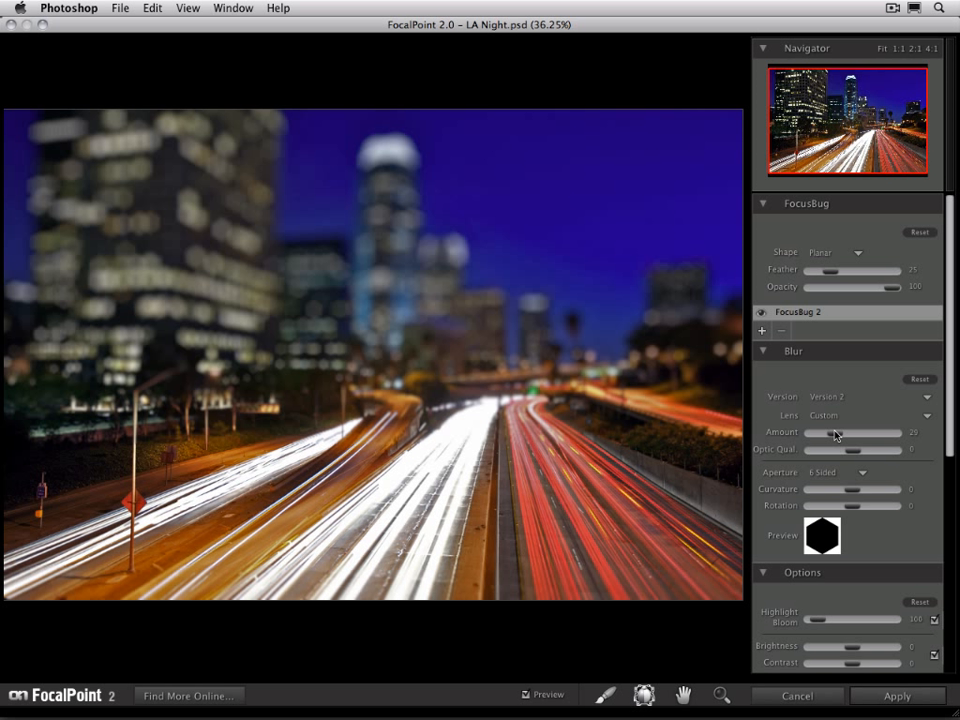
drag(836, 435, 851, 437)
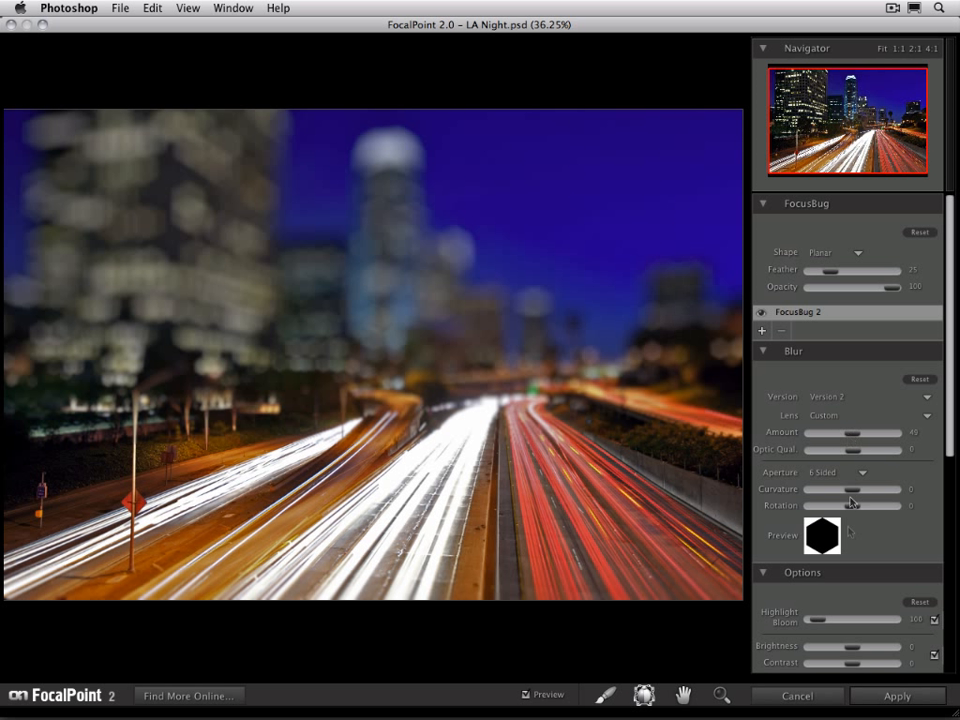
- Set Highlight Bloom to 287 and try Optic Quality at -66 and at 4
drag(820, 622, 834, 621)
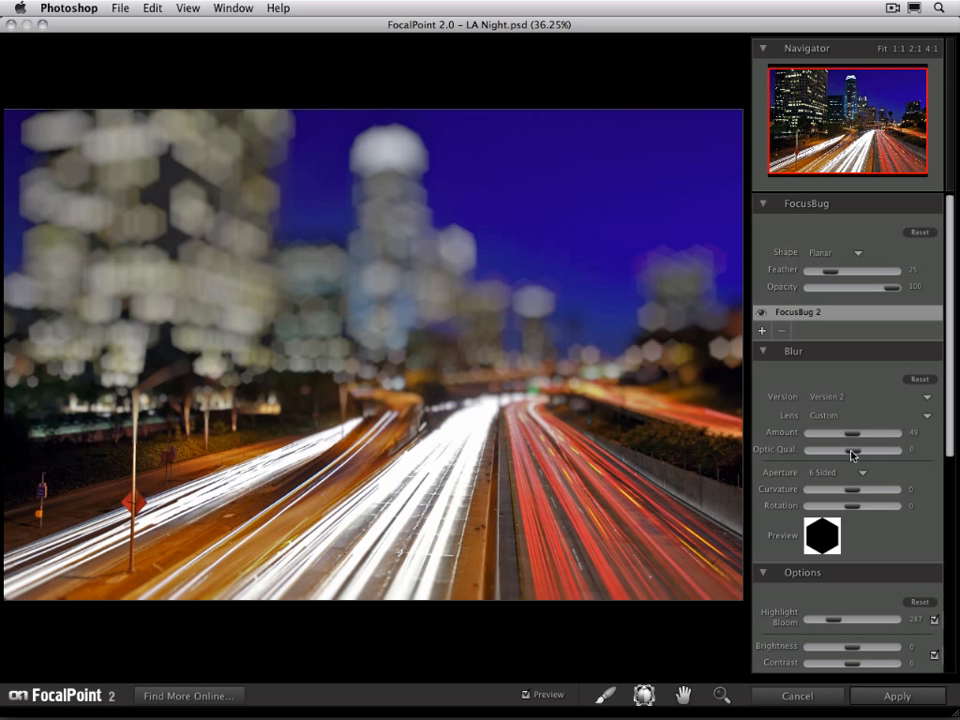
drag(851, 453, 828, 456)
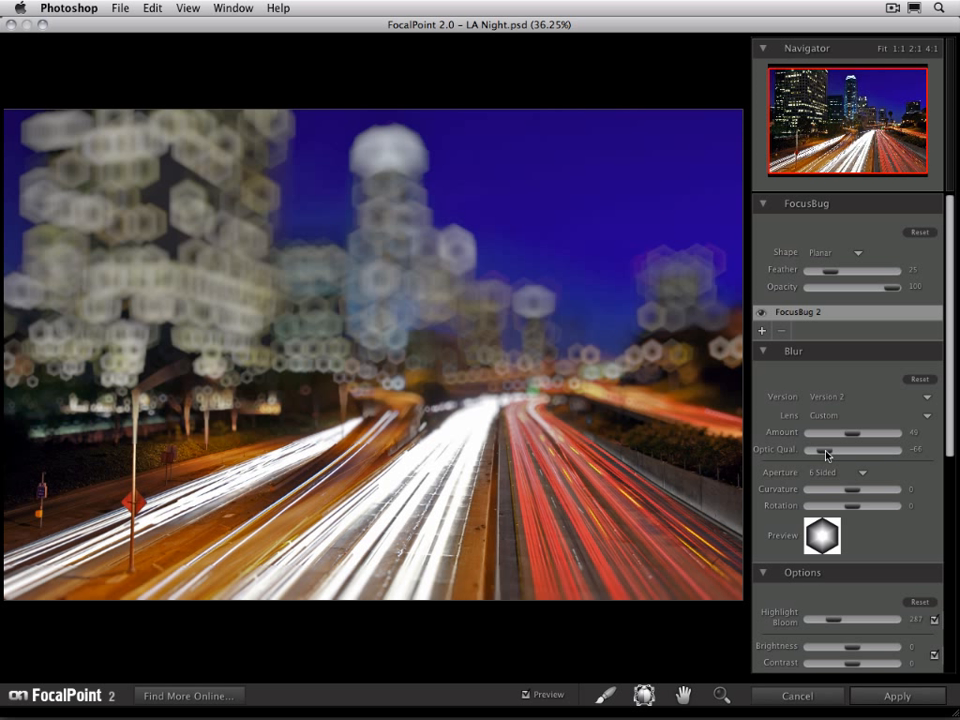
drag(827, 455, 857, 455)
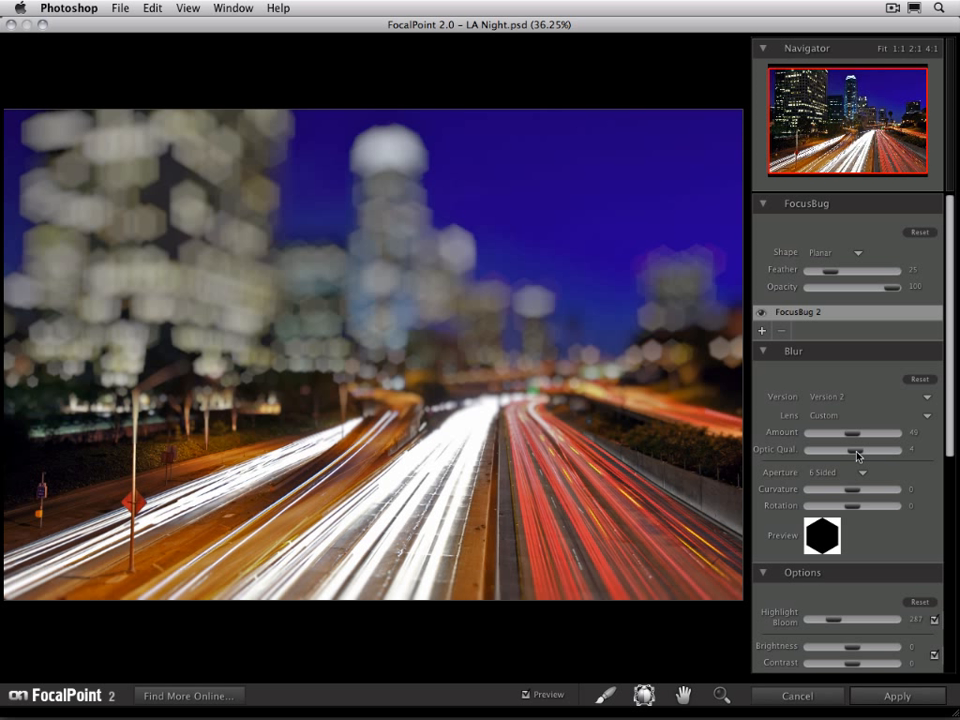
- Change the blur's aperture shape to 8 Sided and restore Optic Quality to 0
click(824, 472)
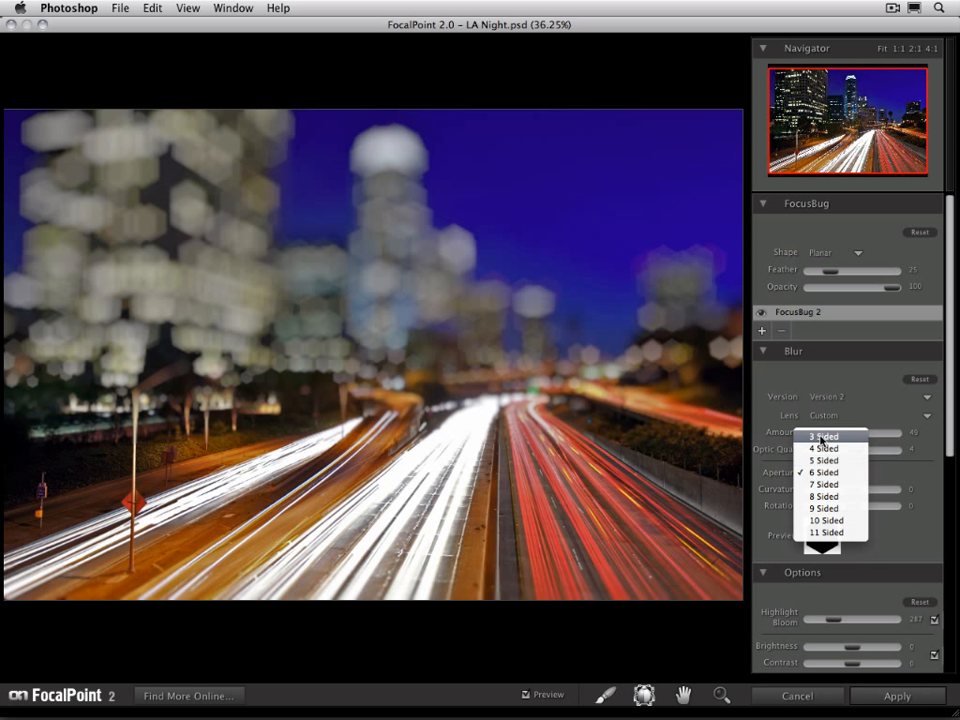
click(828, 497)
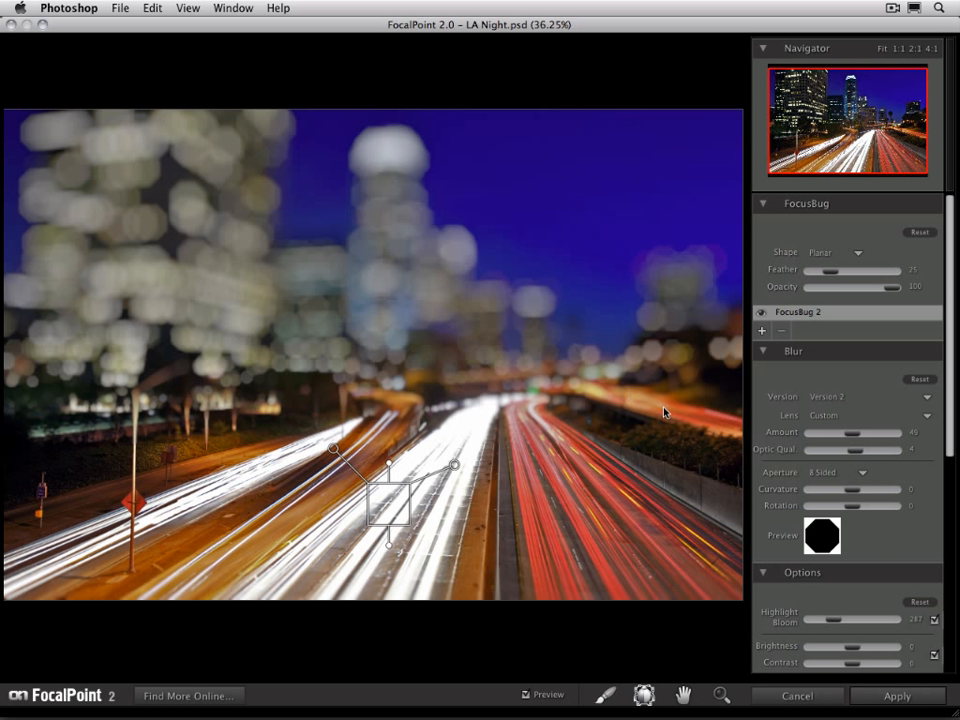
double_click(797, 450)
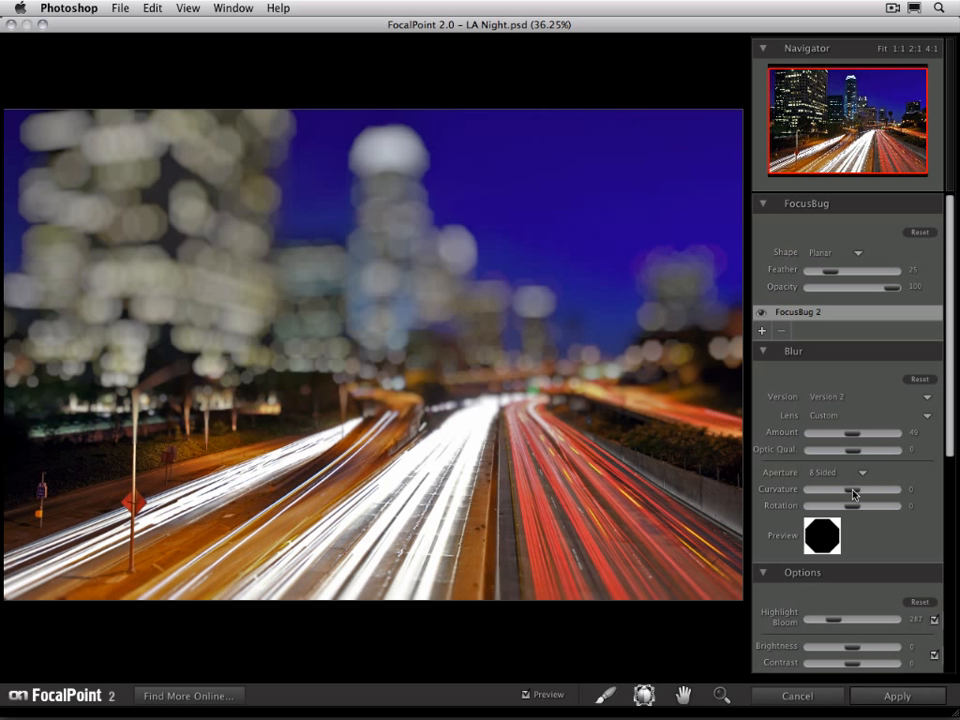
- Try the aperture Curvature at 100 and -1, and set it to -100
drag(853, 492, 876, 492)
drag(878, 492, 895, 493)
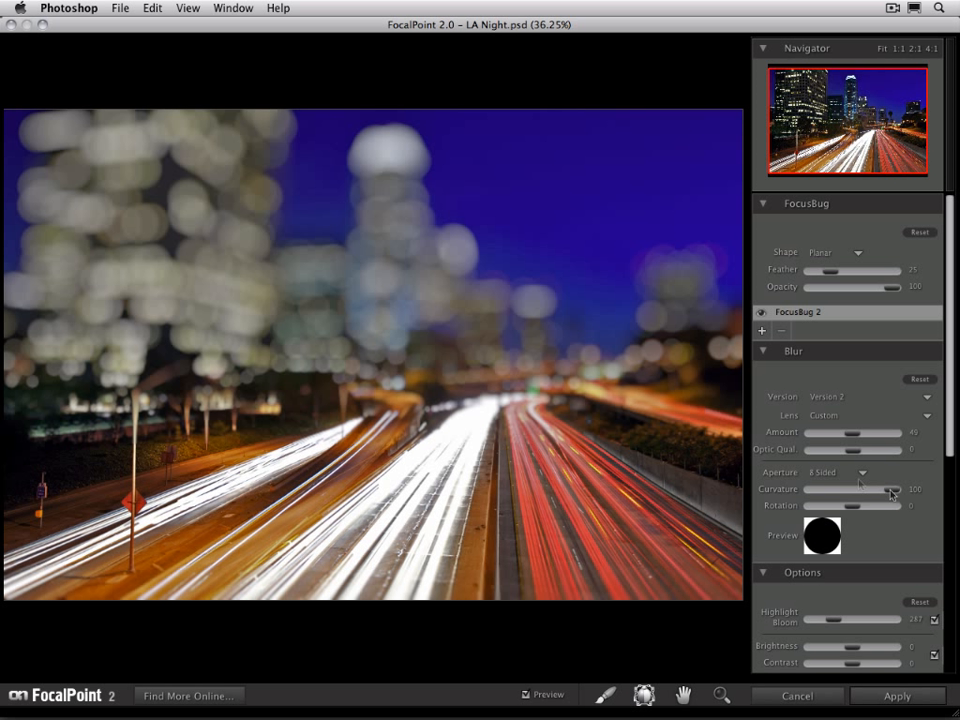
mouse_move(528, 390)
drag(891, 495, 854, 494)
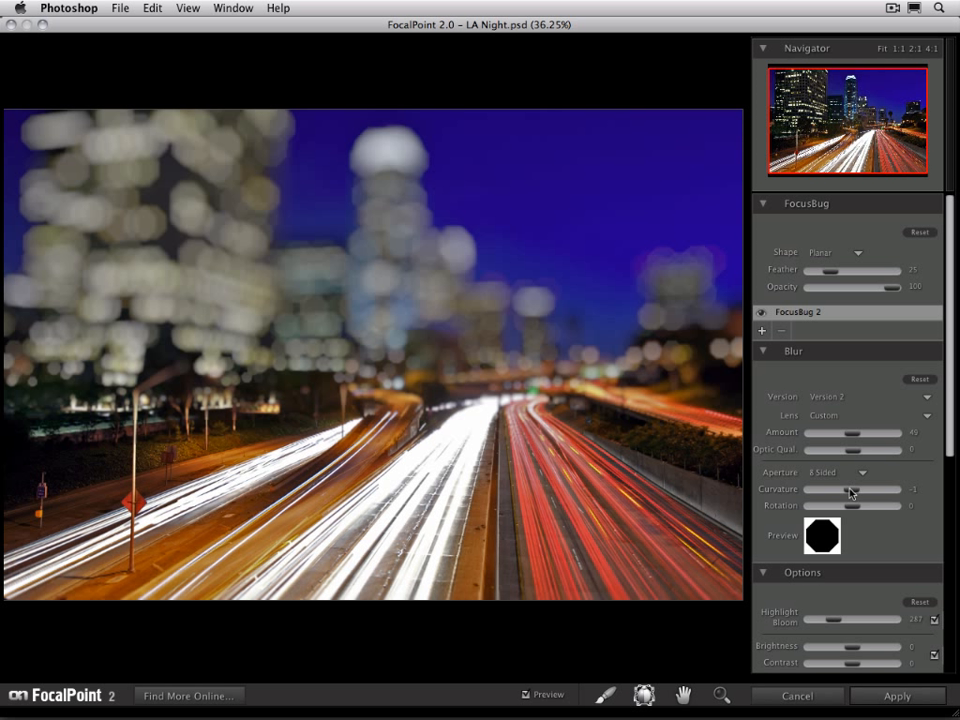
drag(850, 493, 796, 492)
mouse_move(436, 291)
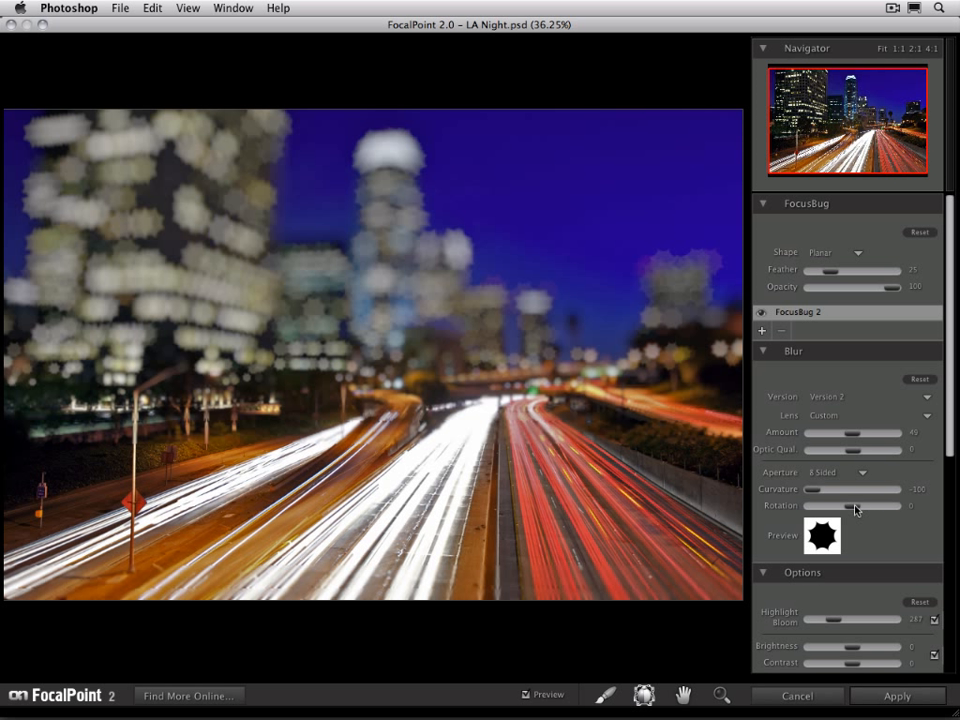
- Shape the blurred highlights as stars with a 5 Sided aperture, Curvature -75, Optic Quality -73 and Rotation 35
drag(855, 510, 865, 508)
click(838, 472)
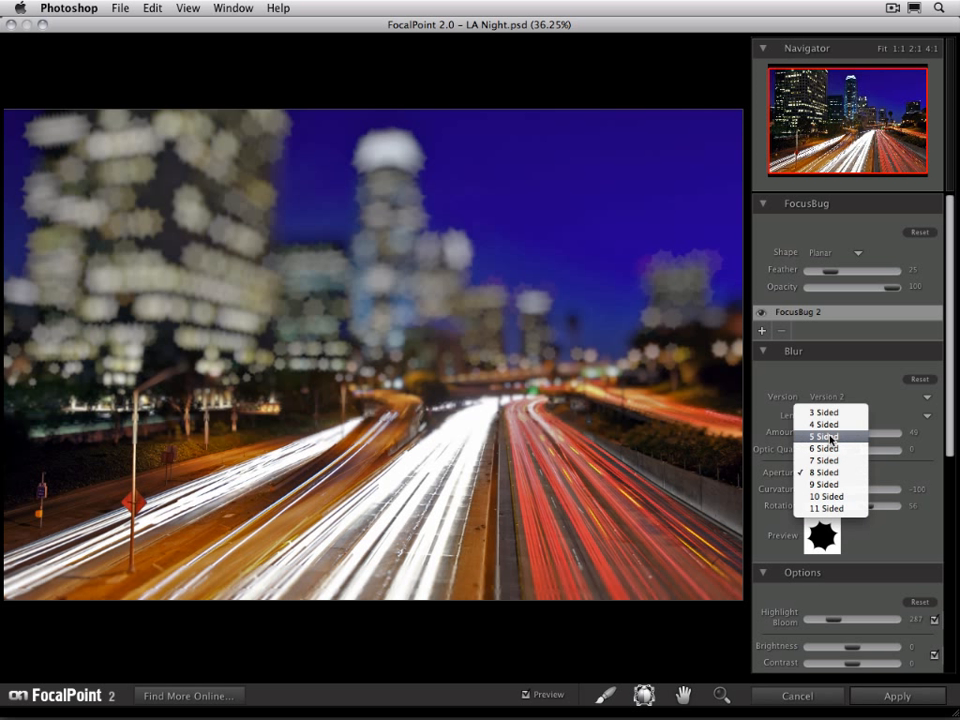
click(830, 437)
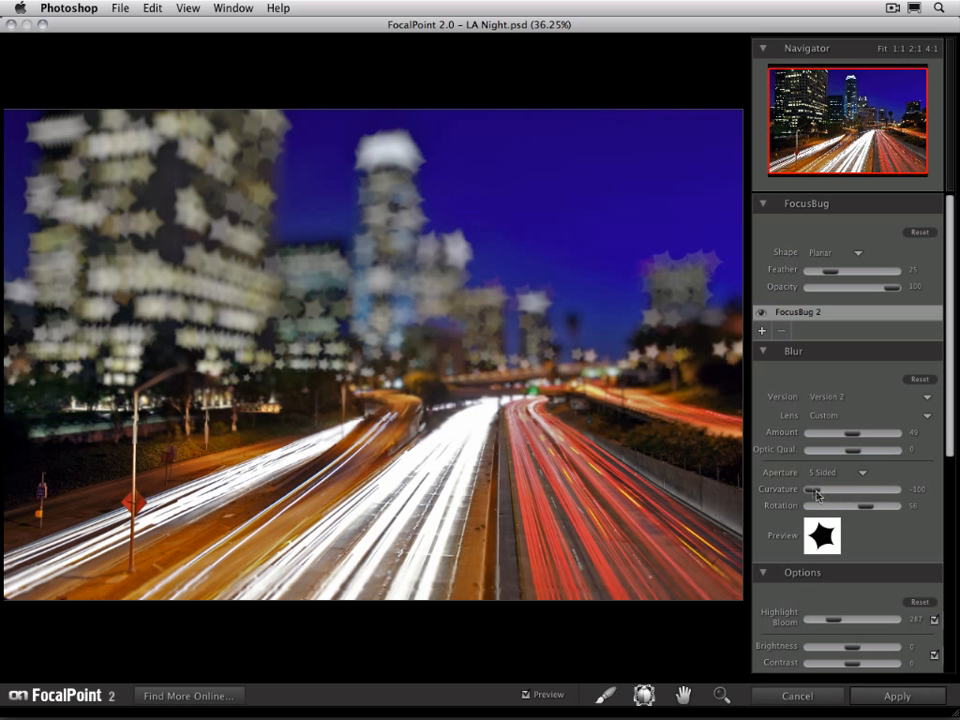
drag(812, 489, 825, 490)
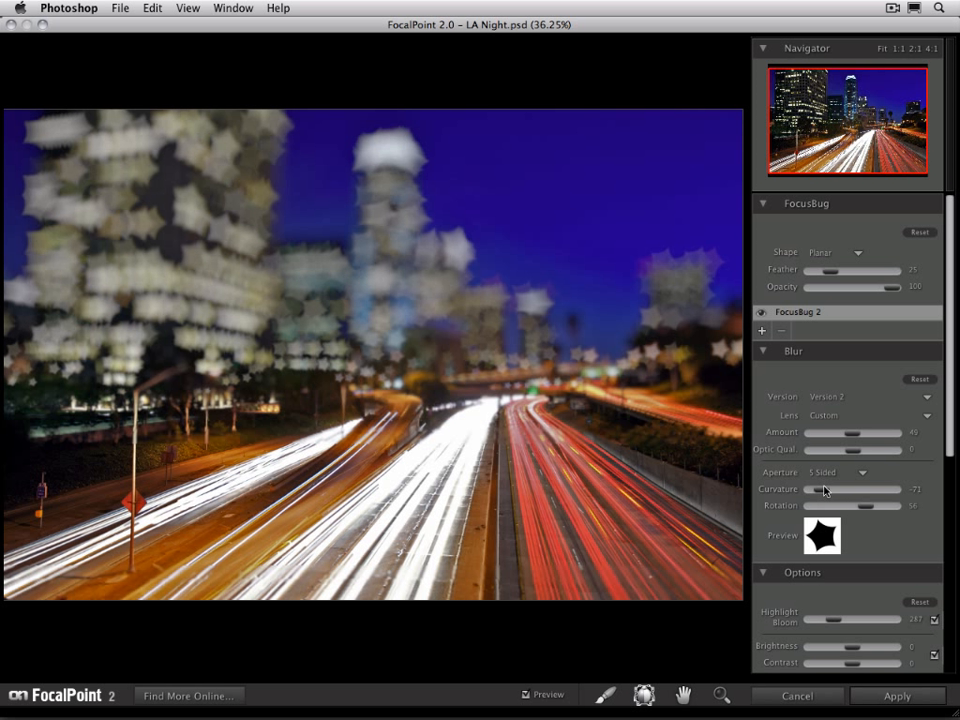
drag(852, 451, 825, 454)
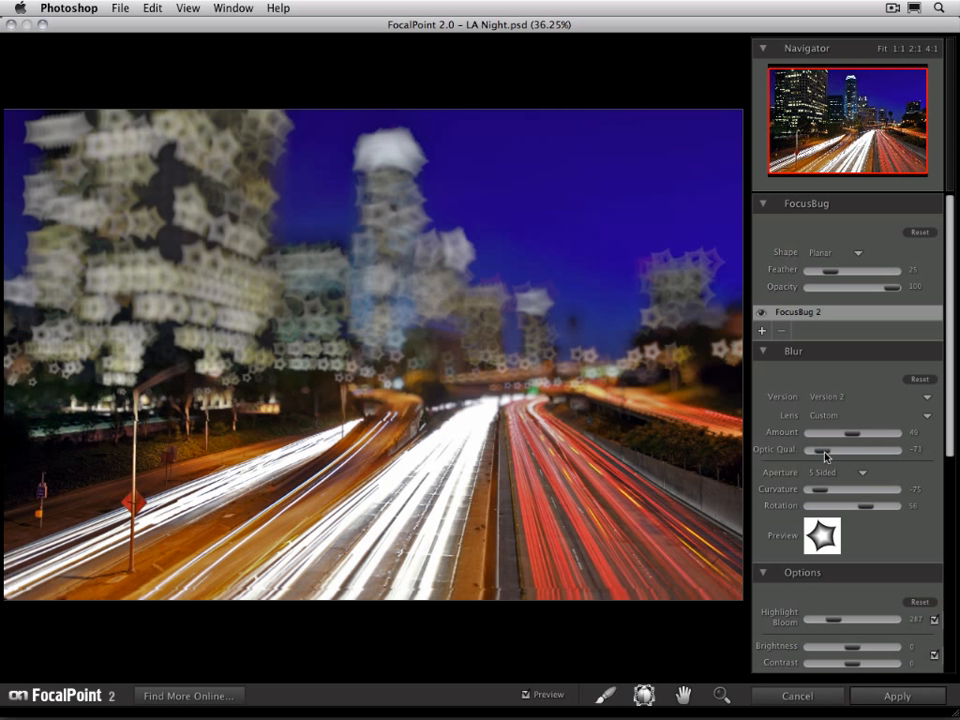
mouse_move(855, 513)
mouse_down()
mouse_move(879, 509)
mouse_move(863, 511)
mouse_up()
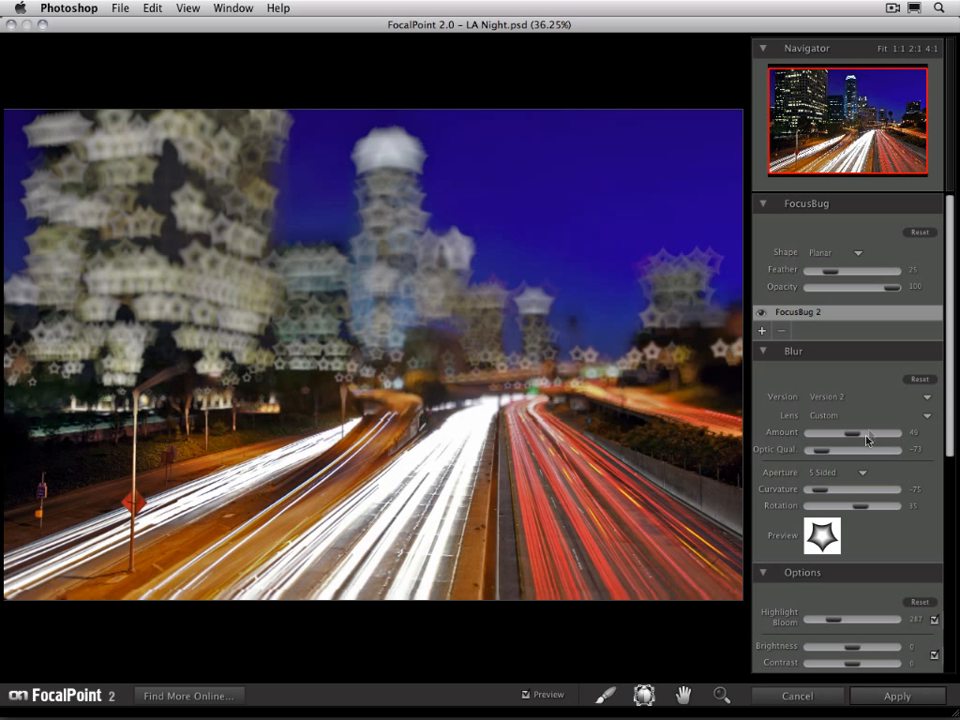
- Reset the blur settings and apply the Canon 35 1.4 at 1.4 lens preset
click(916, 380)
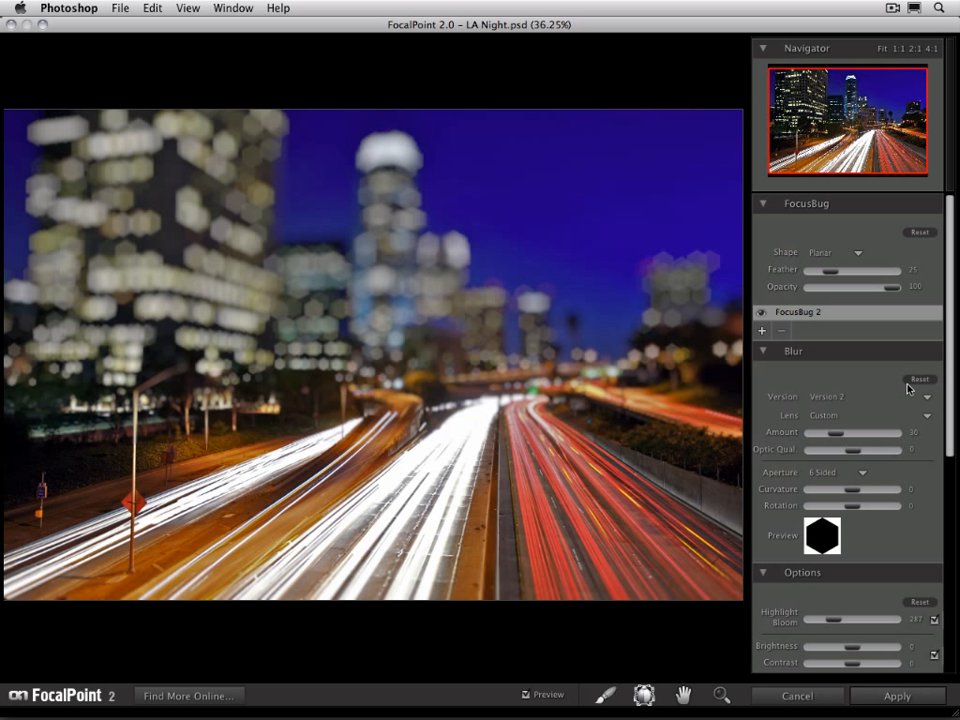
click(833, 417)
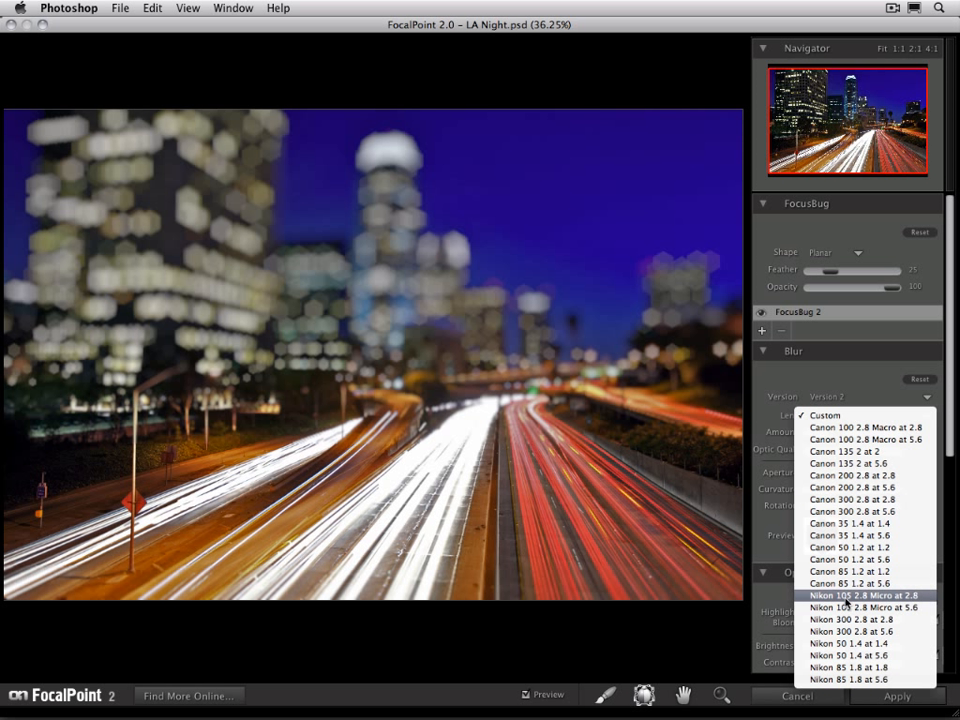
click(899, 524)
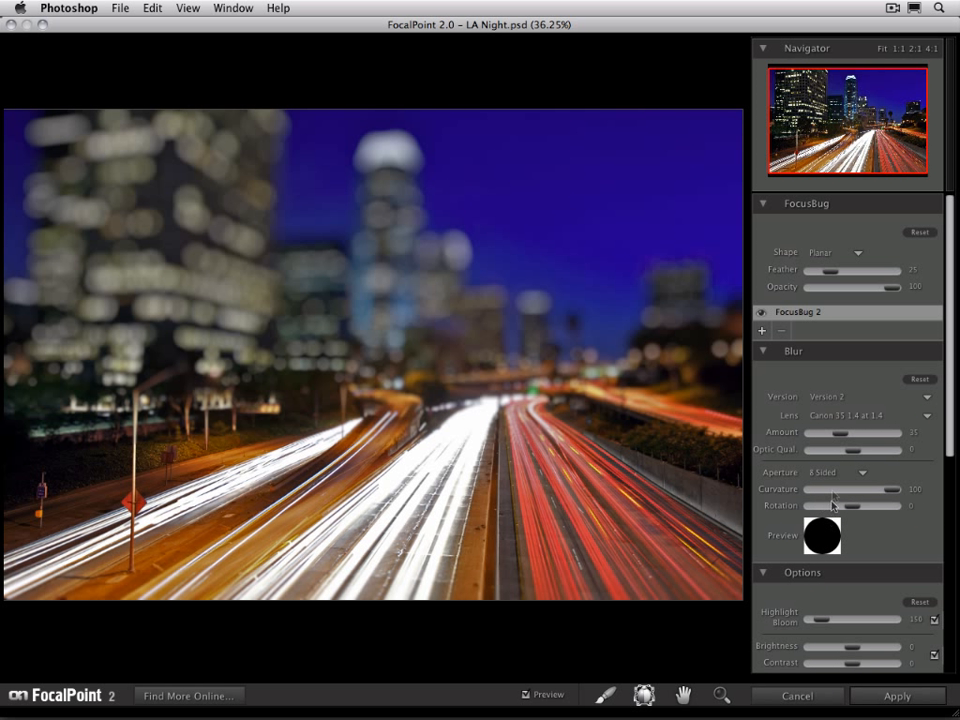
mouse_move(532, 311)
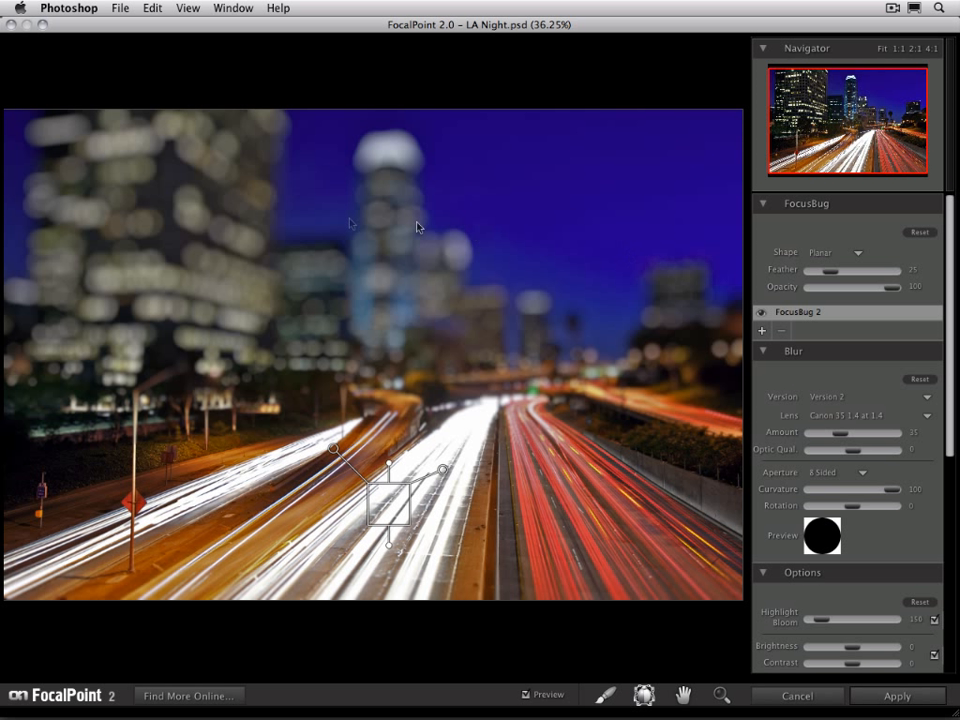